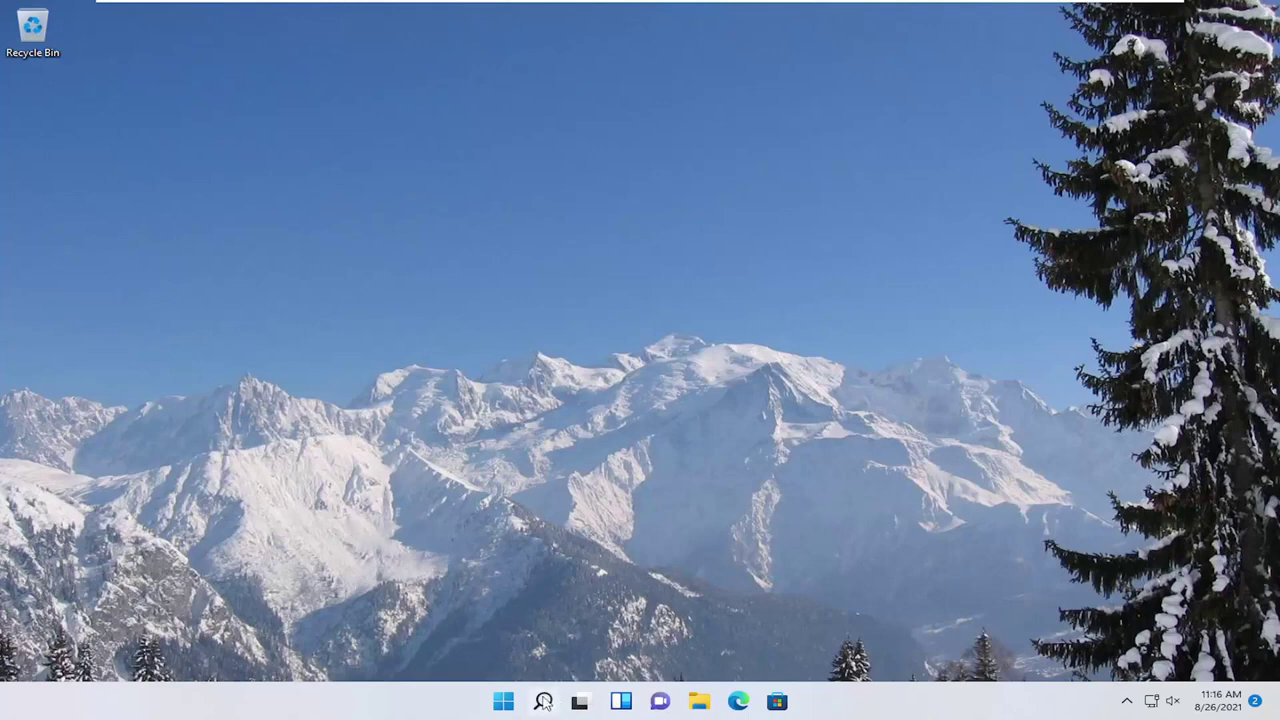
Step: Search for 'device manager', open it, and move its window to the right
click(543, 701)
text(device manager)
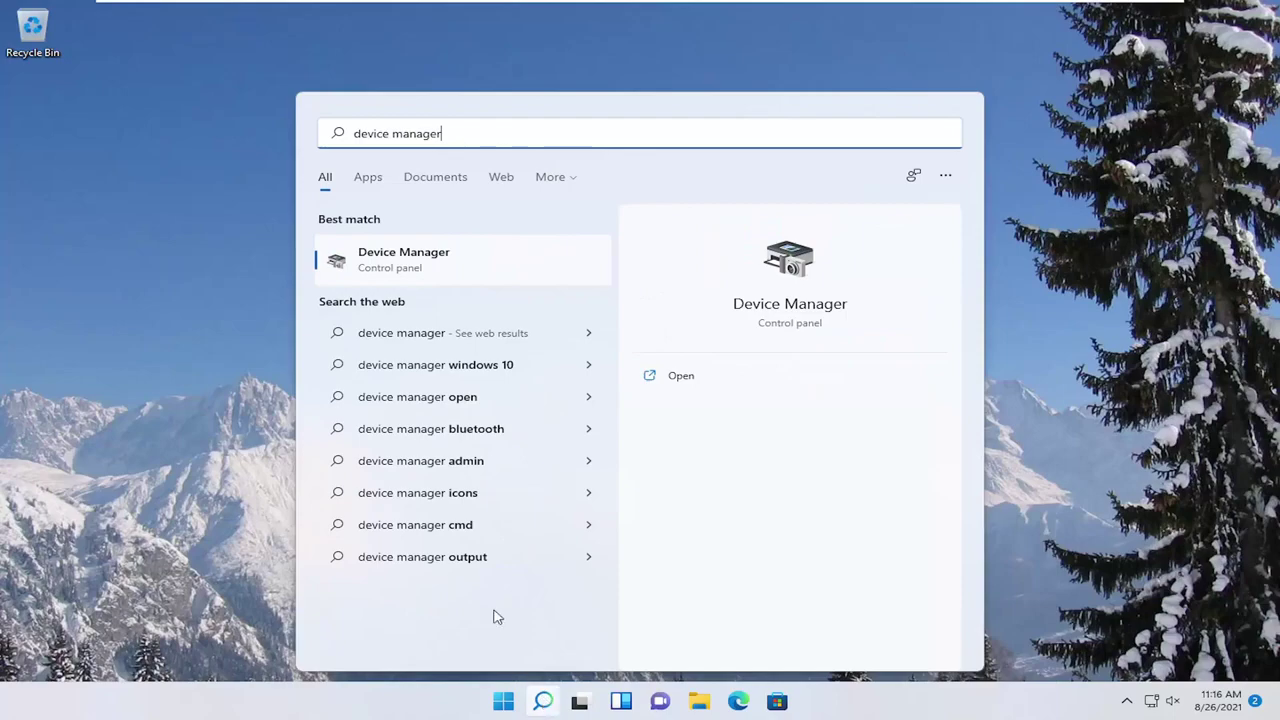
click(404, 259)
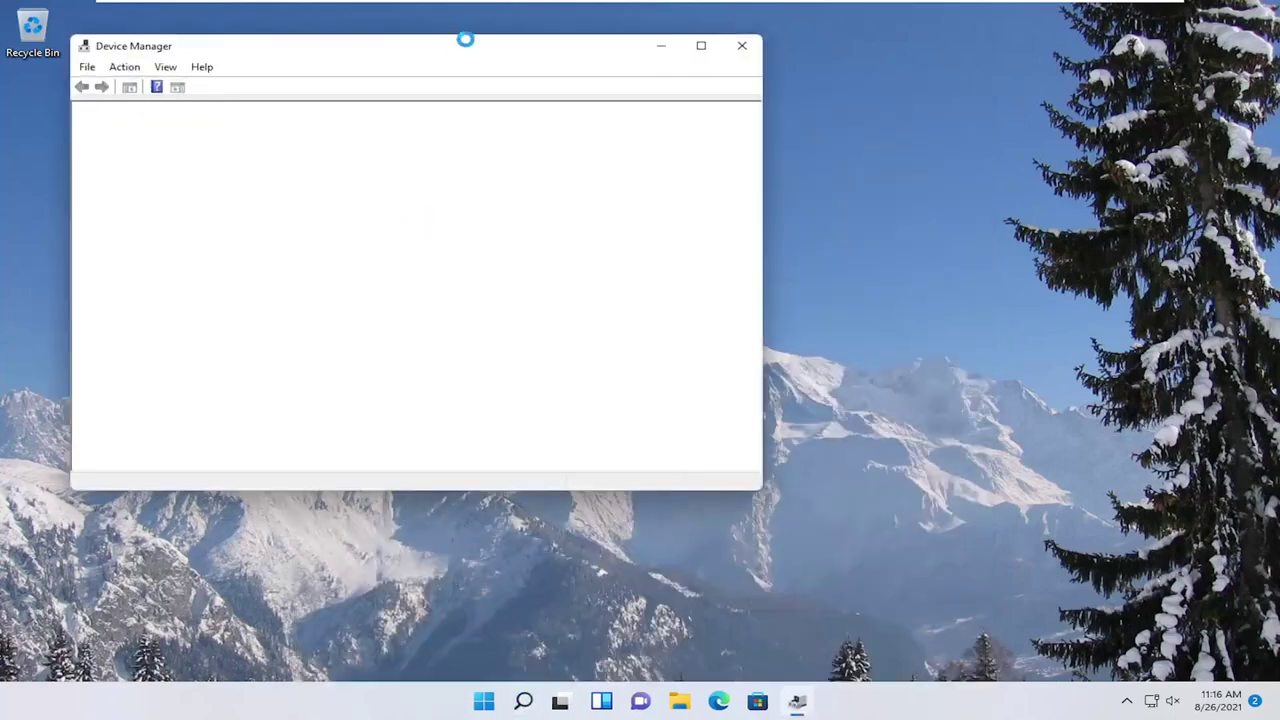
drag(465, 38, 623, 77)
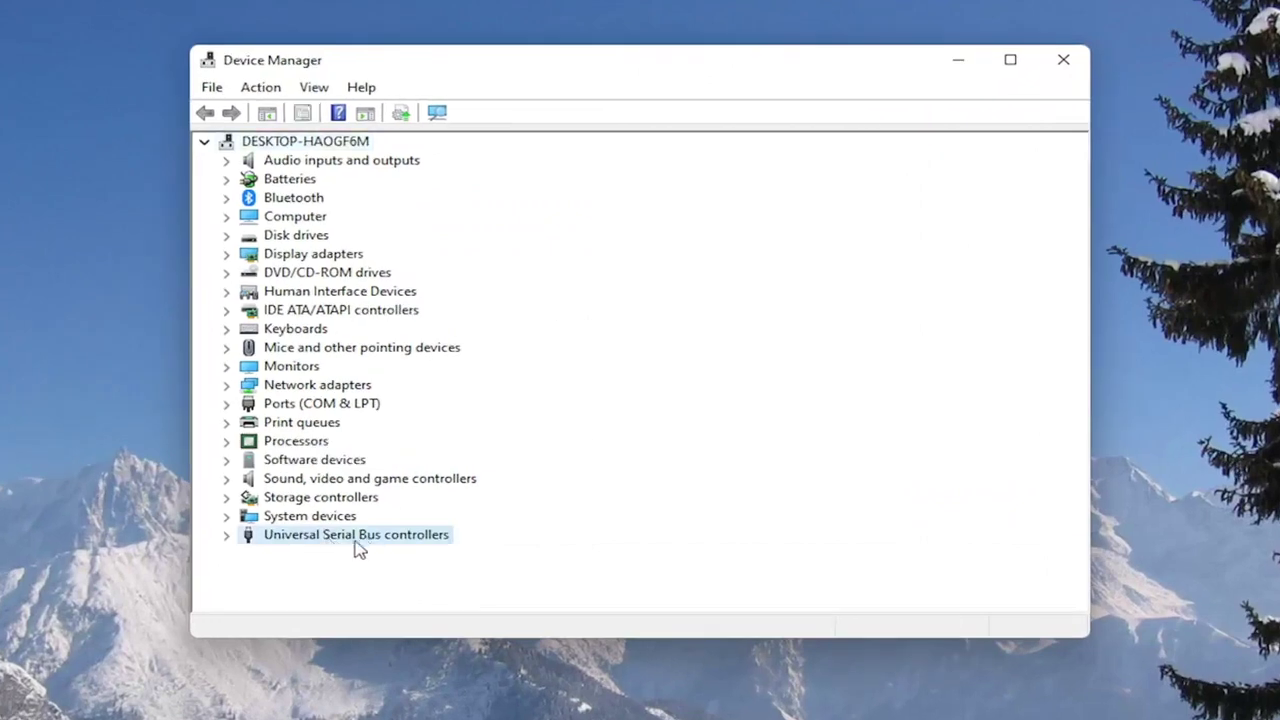
Step: Expand Universal Serial Bus controllers and select the USB Root Hub (USB 3.0) entries
double_click(331, 540)
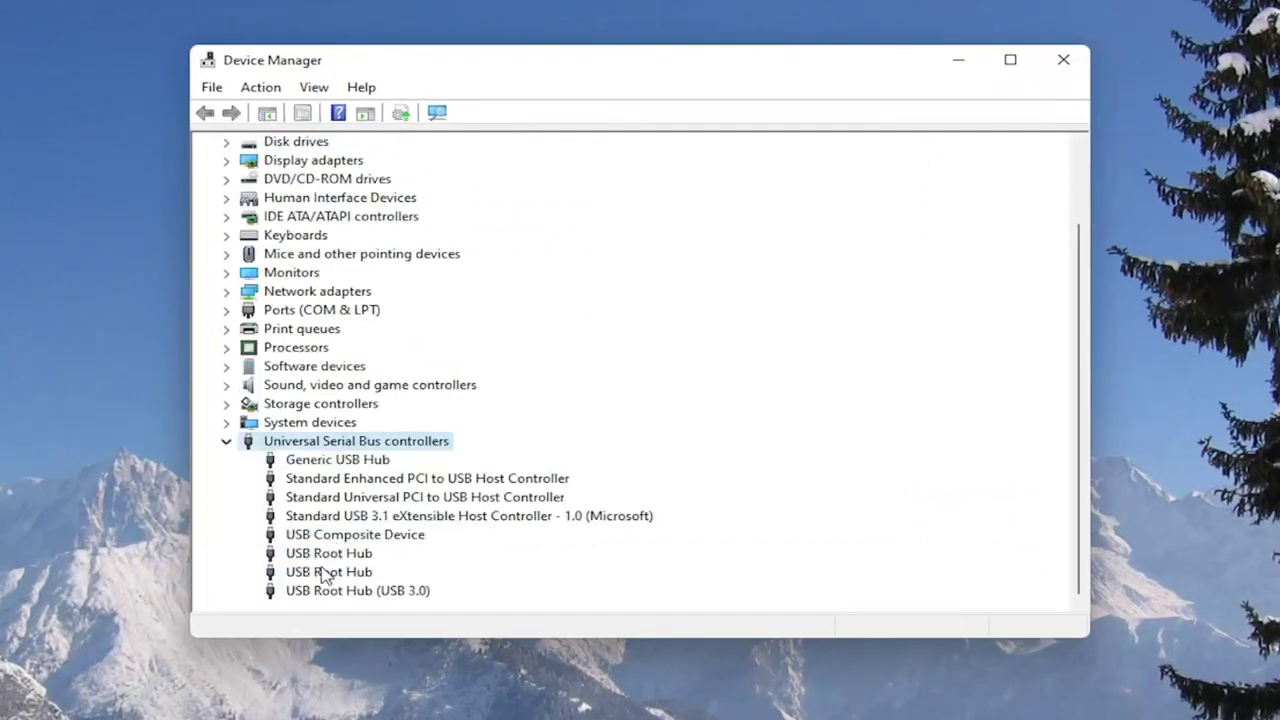
click(330, 569)
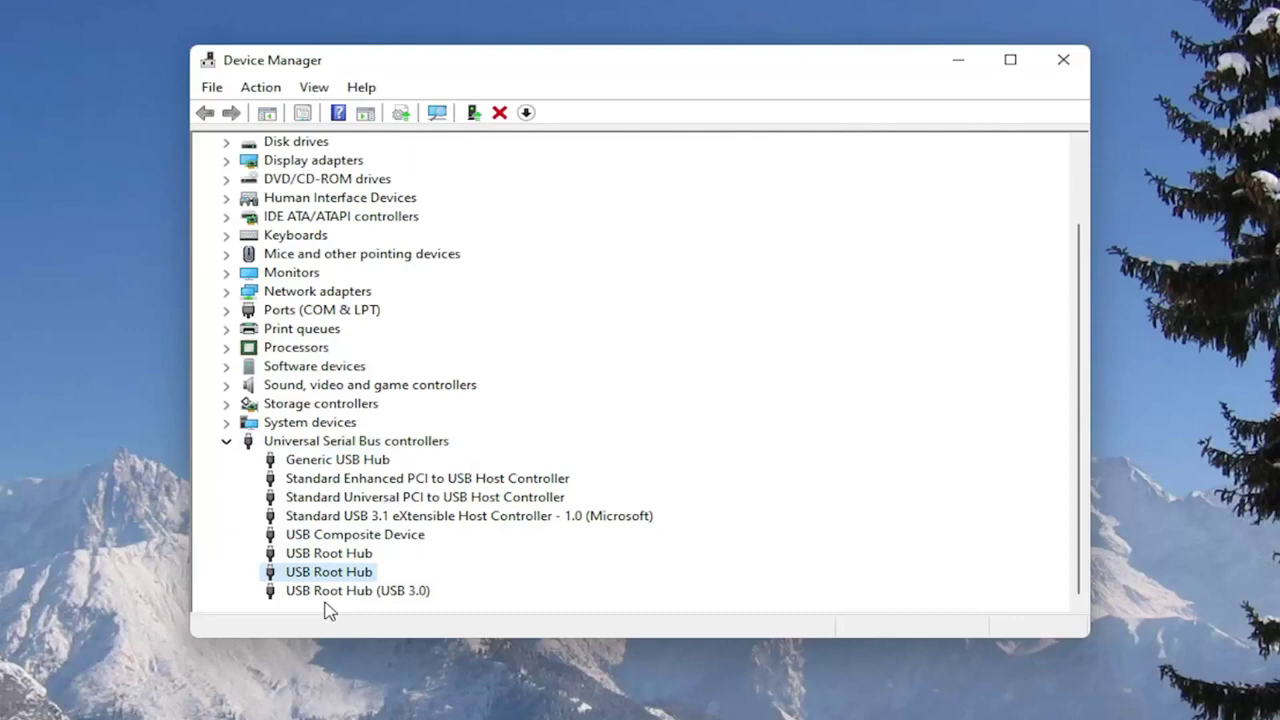
click(326, 592)
Step: Turn off power saving for the Generic USB Hub in its Power Management properties
right_click(315, 463)
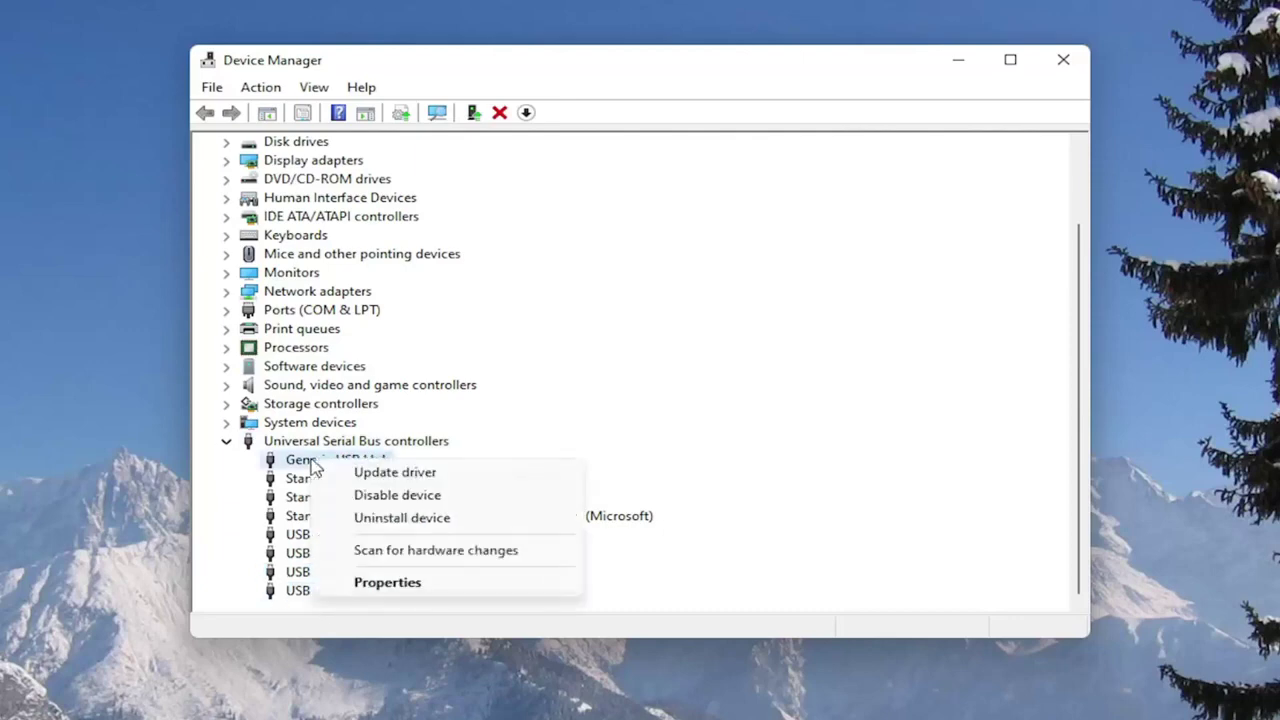
click(368, 582)
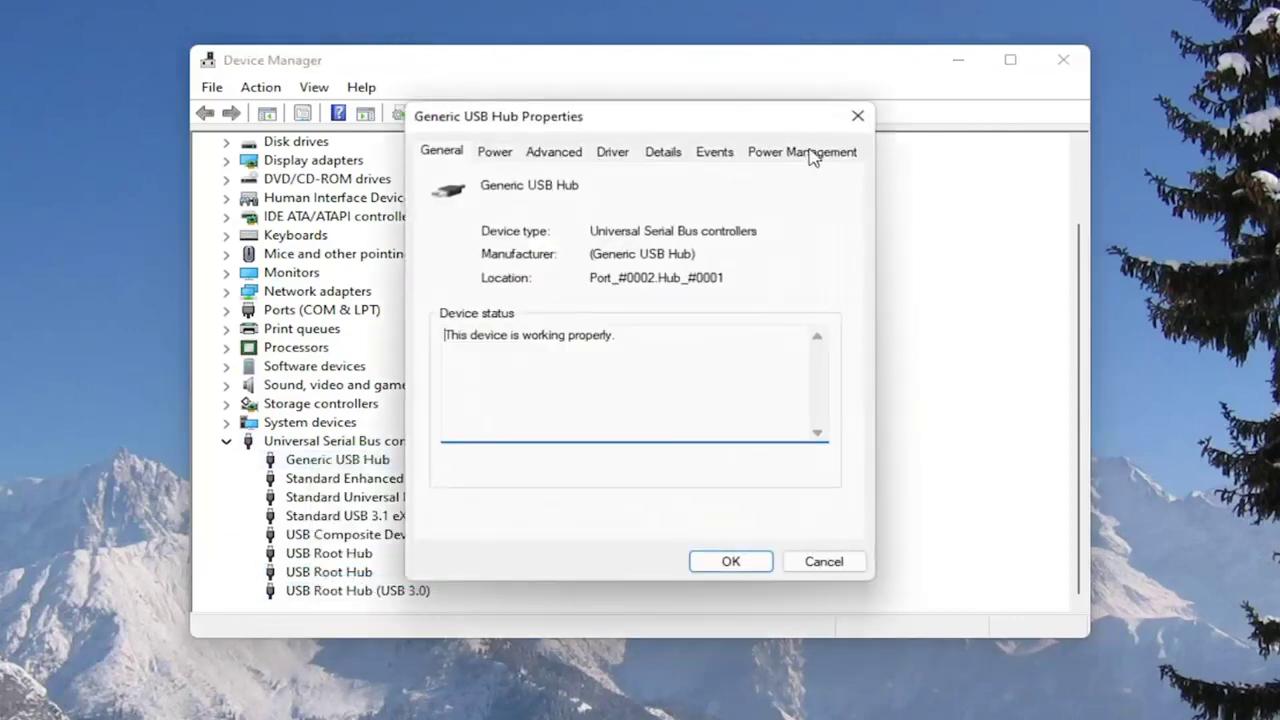
click(813, 153)
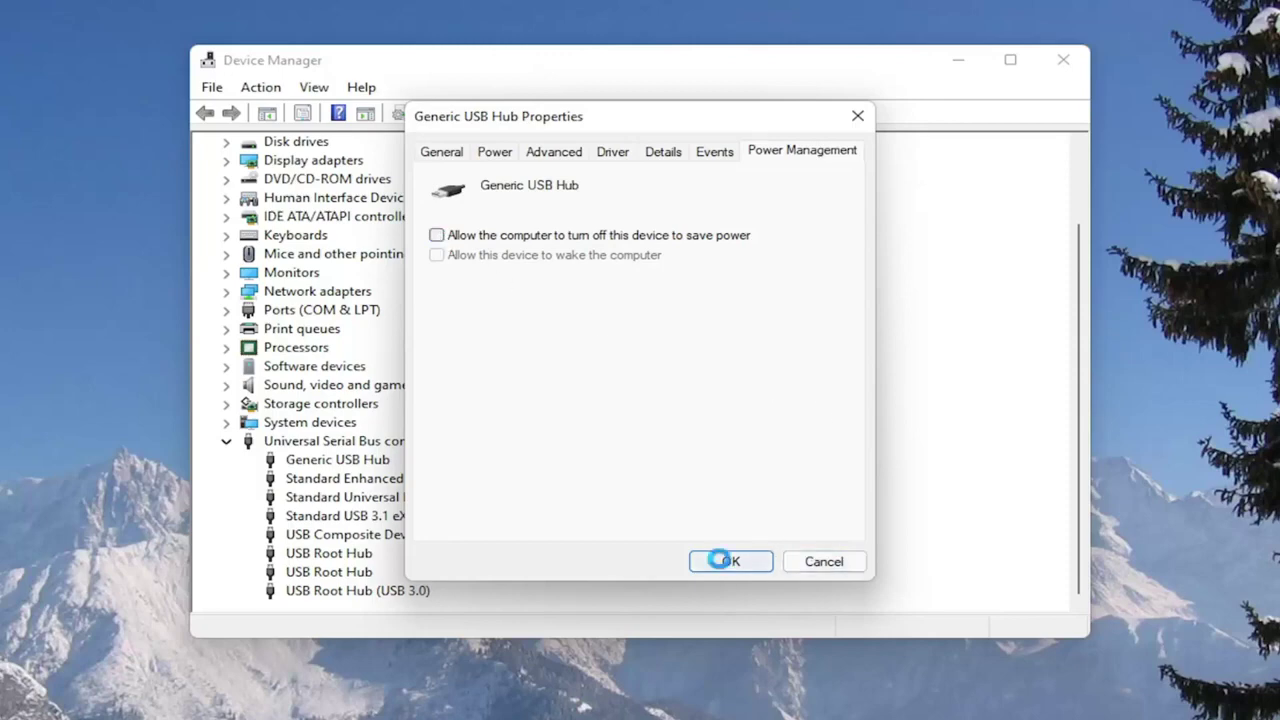
click(728, 561)
Step: Untick 'Allow the computer to turn off this device' for the USB Root Hub
double_click(435, 480)
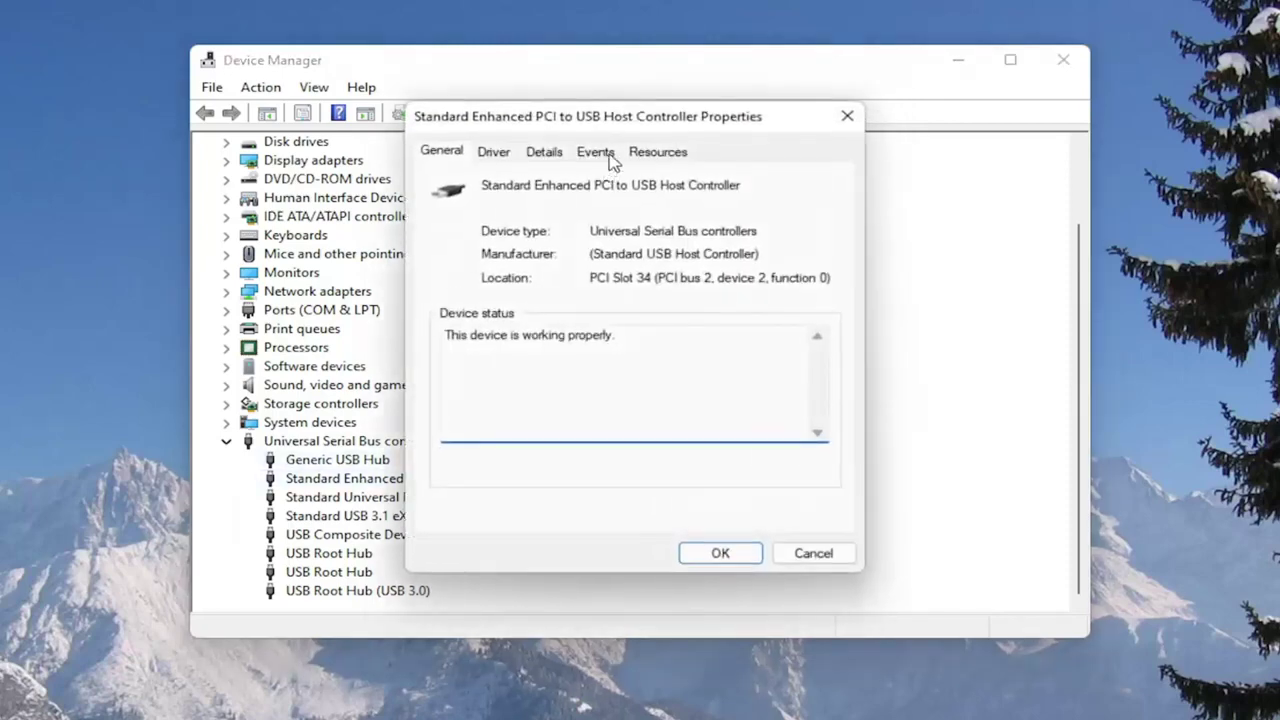
key(Escape)
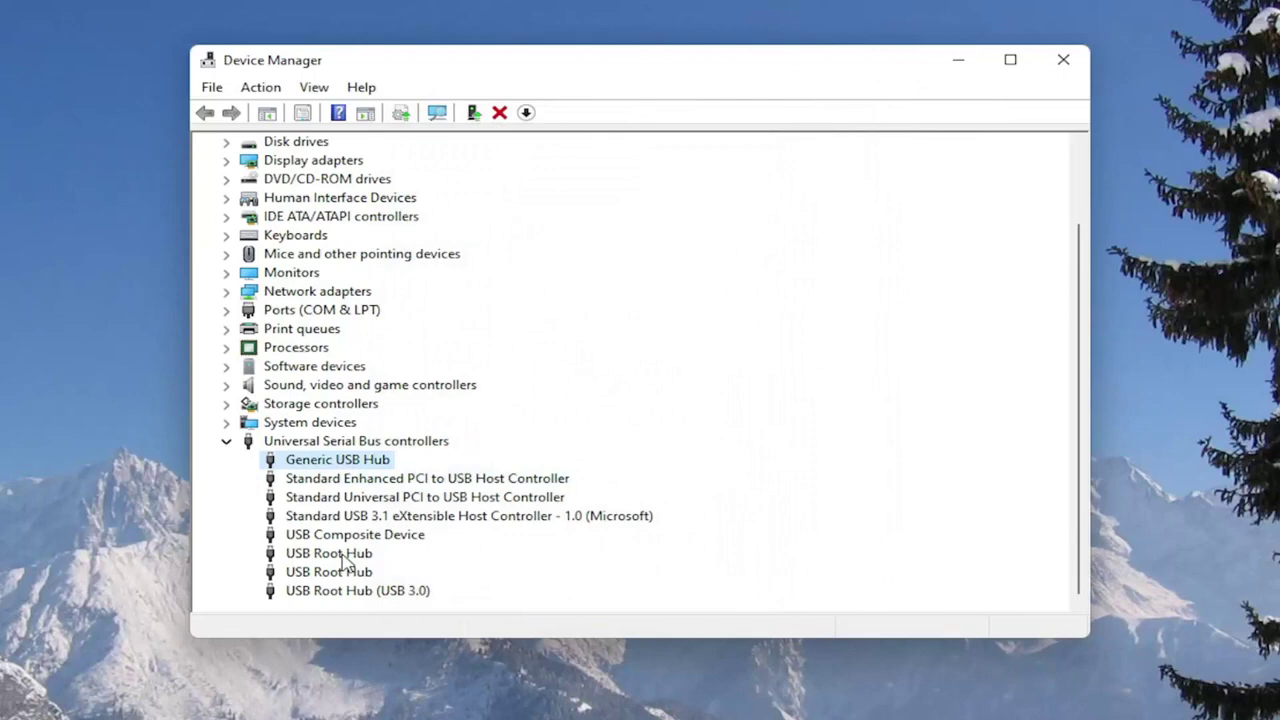
double_click(335, 555)
click(756, 158)
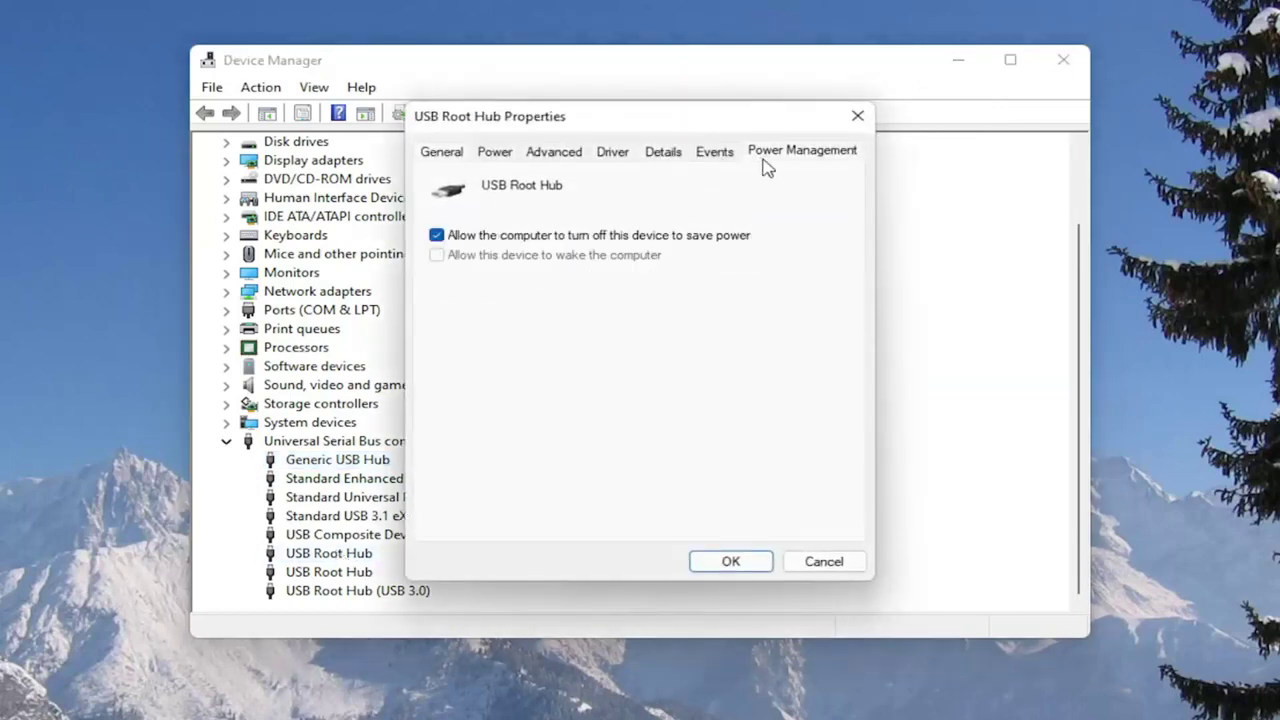
click(534, 240)
Step: Close the USB Root Hub properties and launch Control Panel from search
click(857, 116)
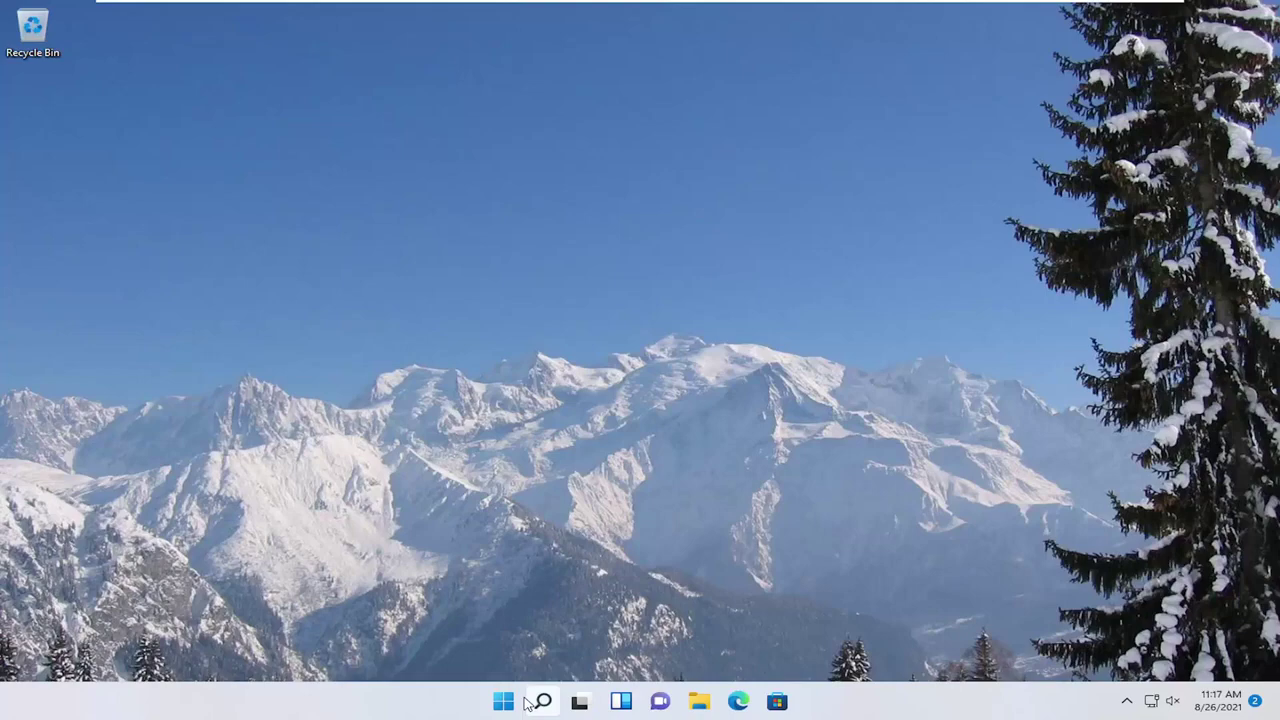
click(536, 701)
text(control panel)
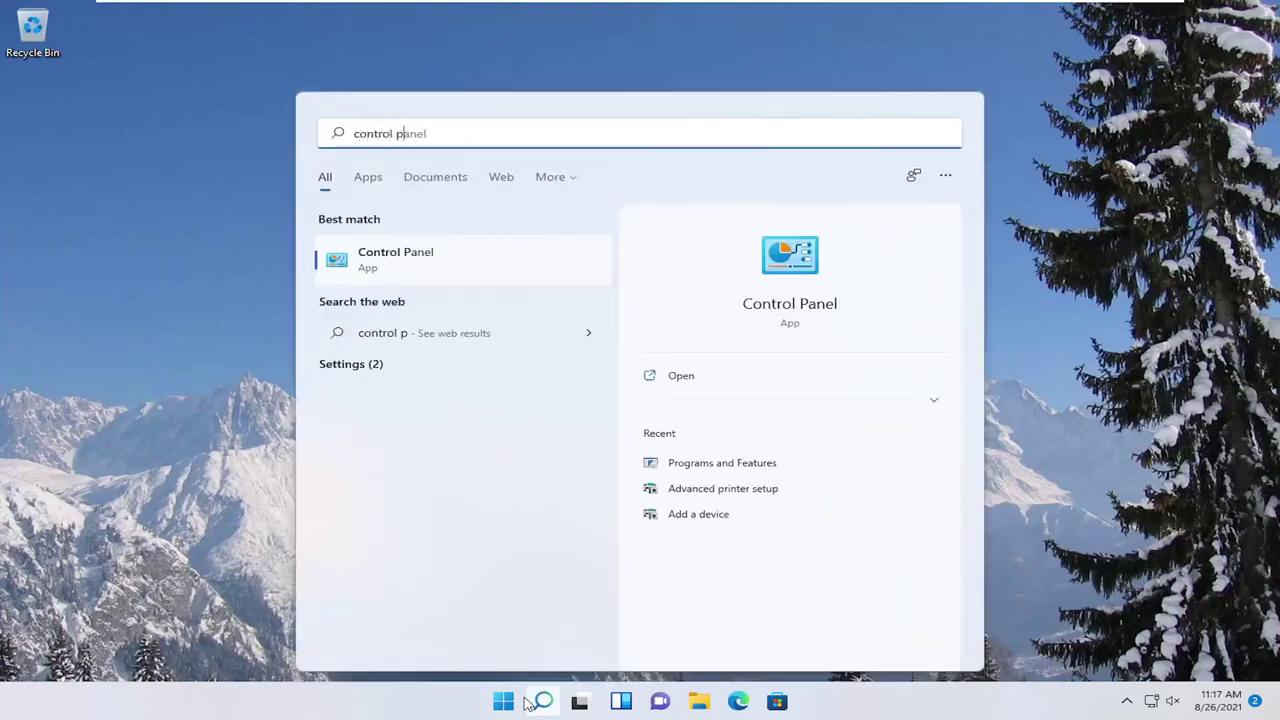
click(420, 262)
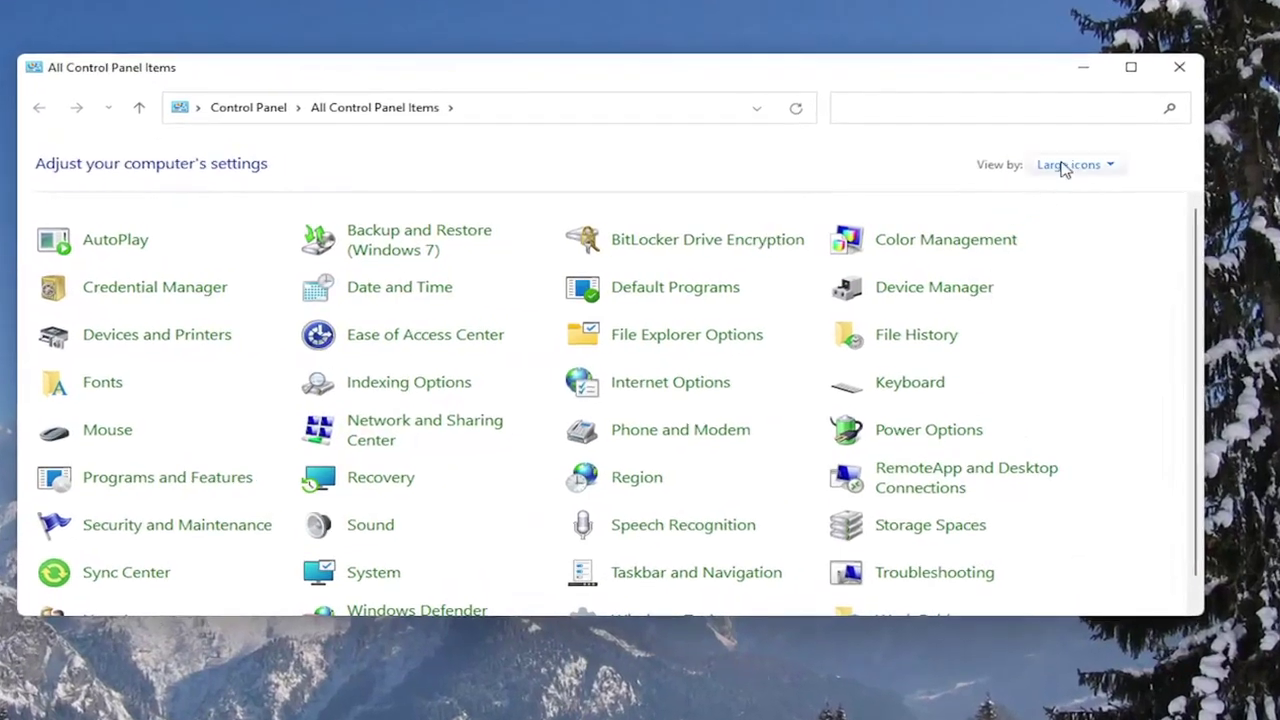
Step: Switch to Category view and go to Hardware and Sound > Power Options > Balanced plan settings
click(1063, 168)
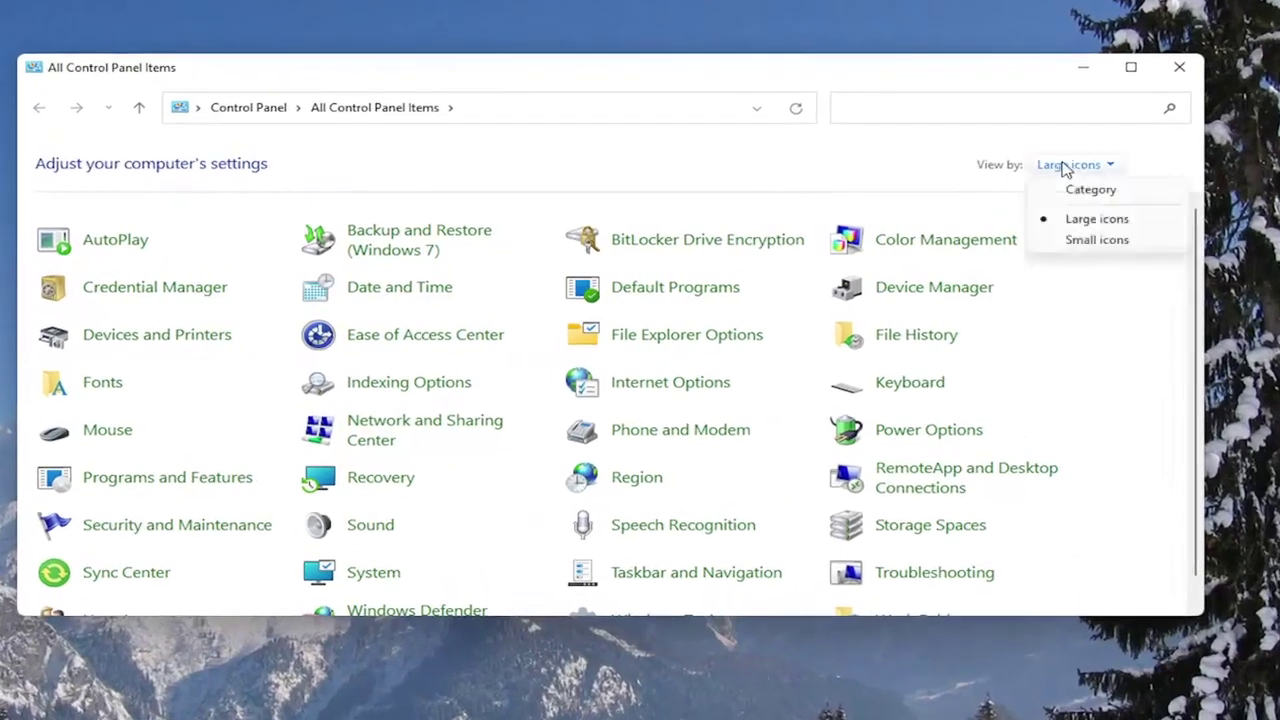
click(1072, 192)
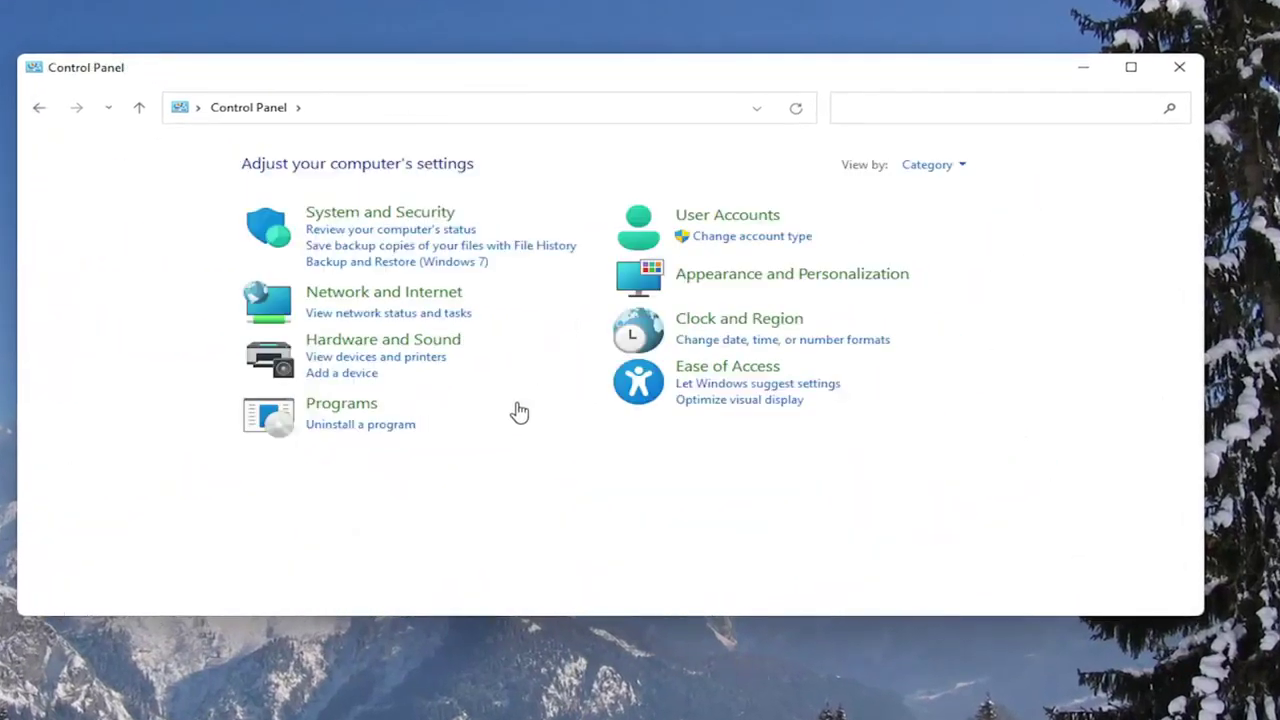
click(372, 342)
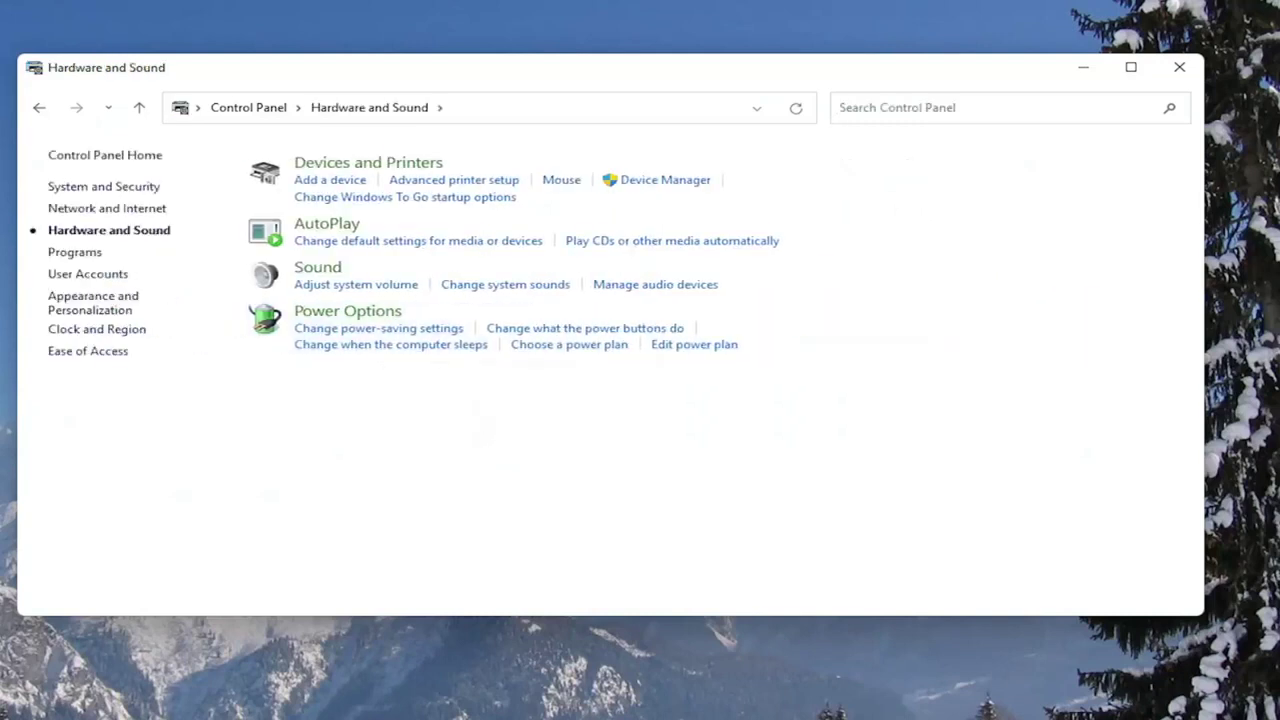
click(343, 316)
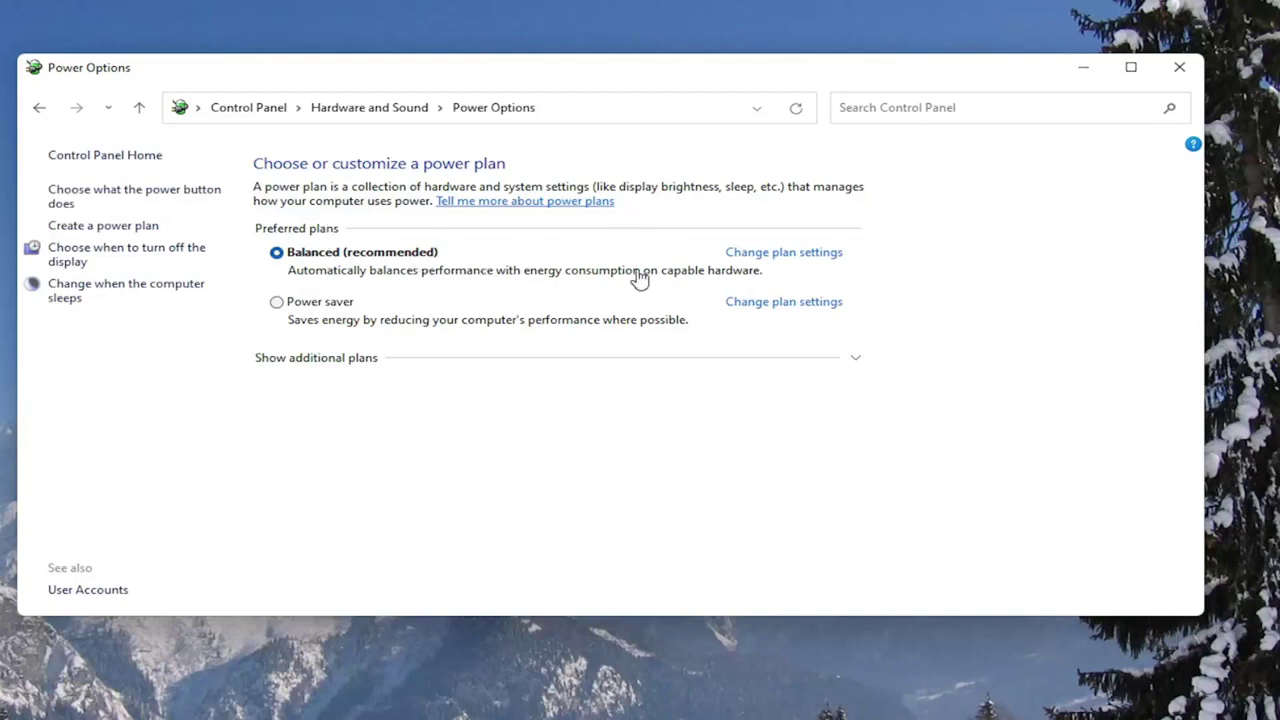
click(770, 257)
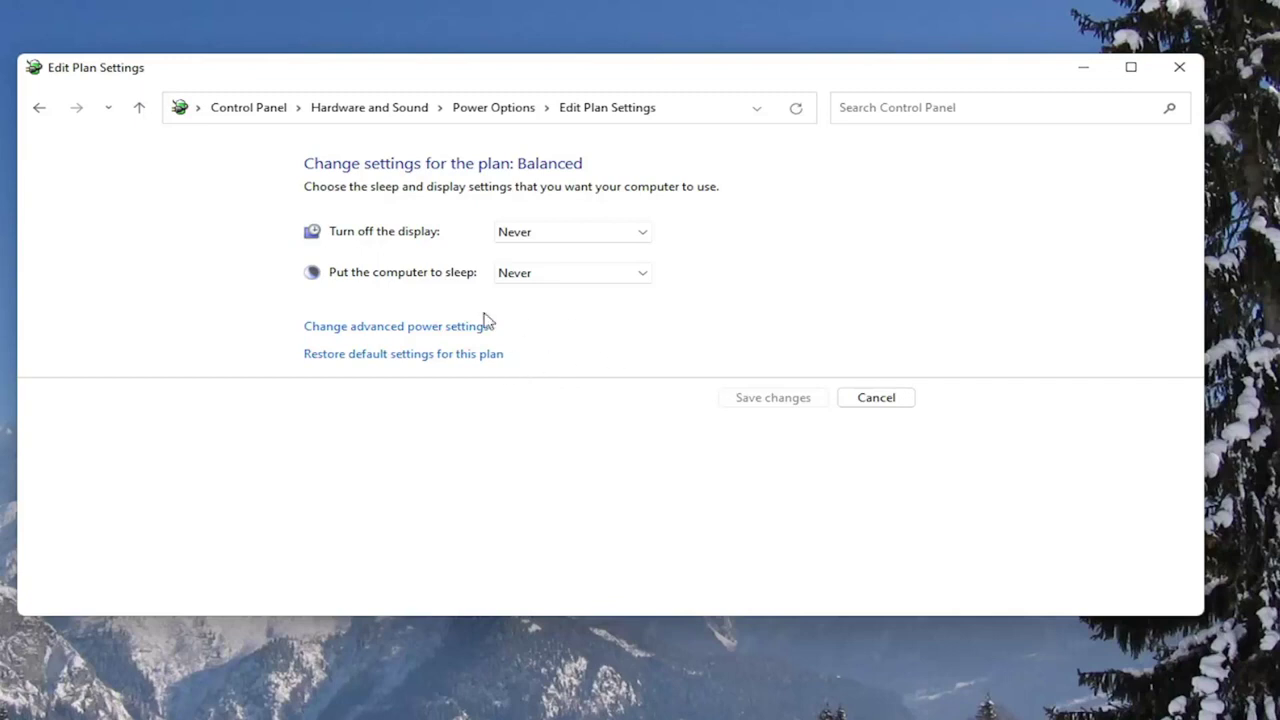
Step: In advanced power settings, set USB settings > USB selective suspend to Disabled, apply and OK
click(411, 330)
drag(264, 69, 491, 63)
click(267, 329)
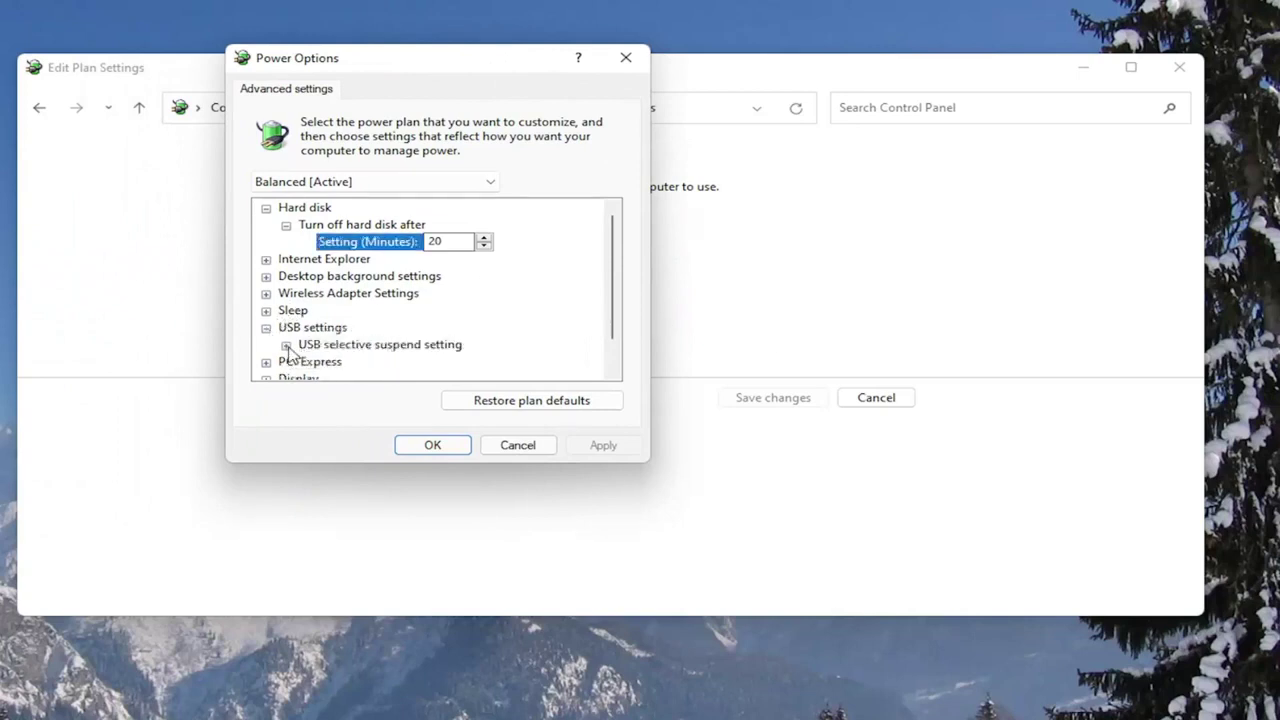
click(286, 345)
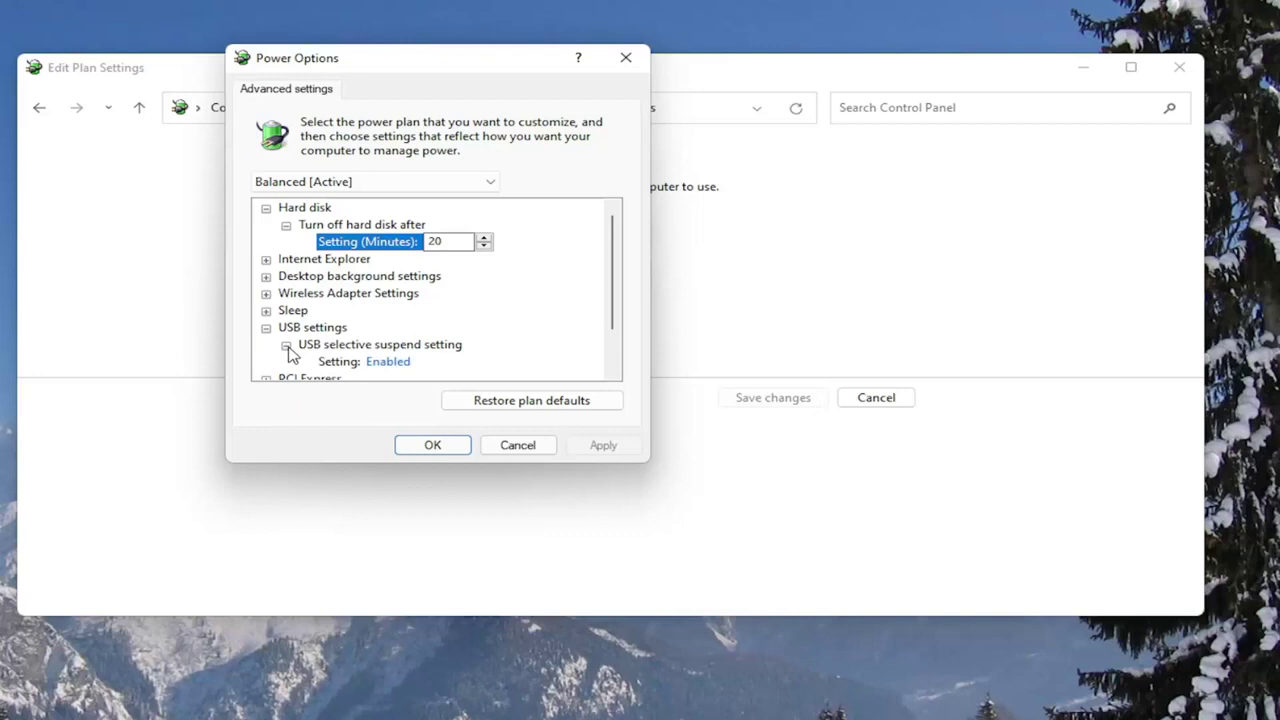
scroll(412, 333, down, 1)
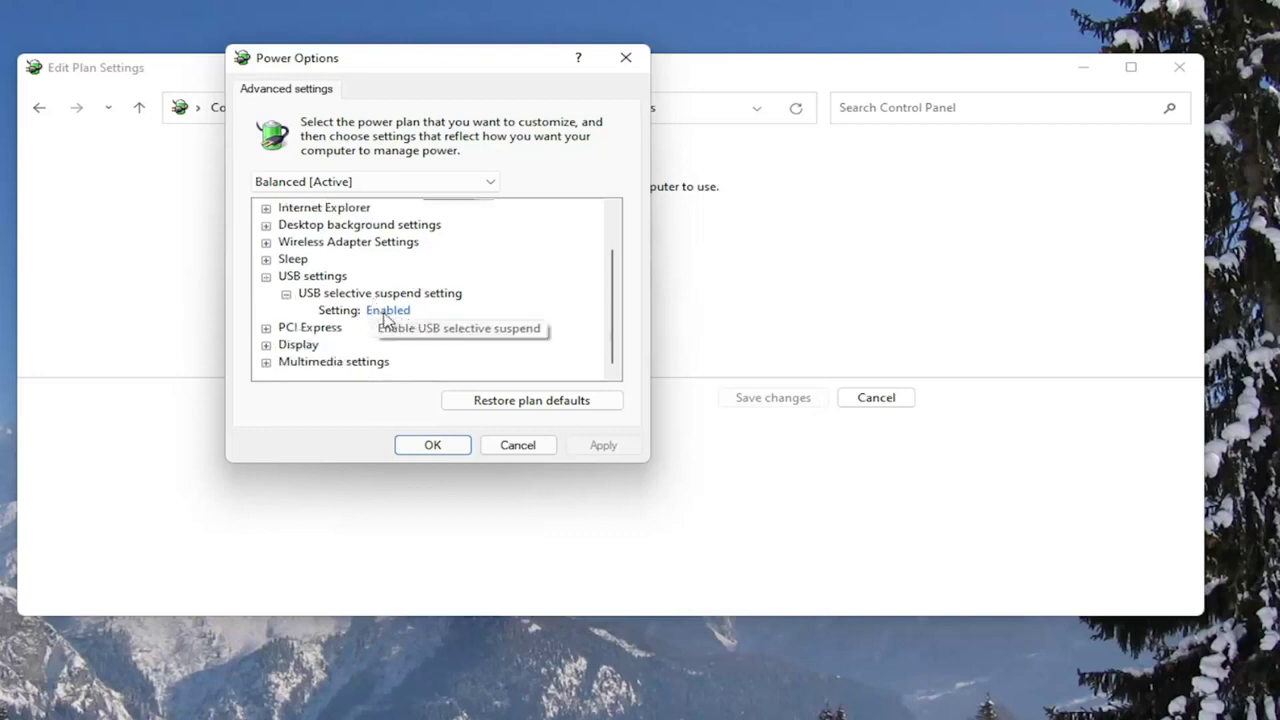
click(386, 312)
click(409, 311)
click(404, 340)
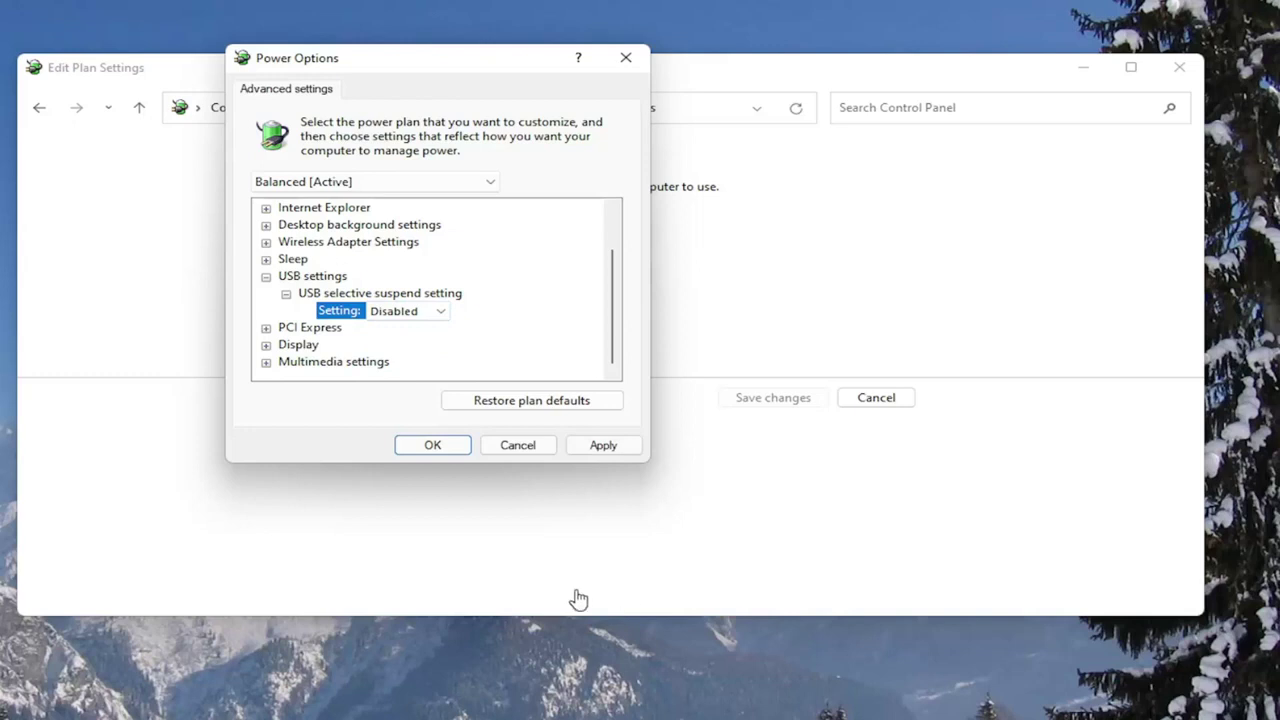
click(600, 449)
click(452, 449)
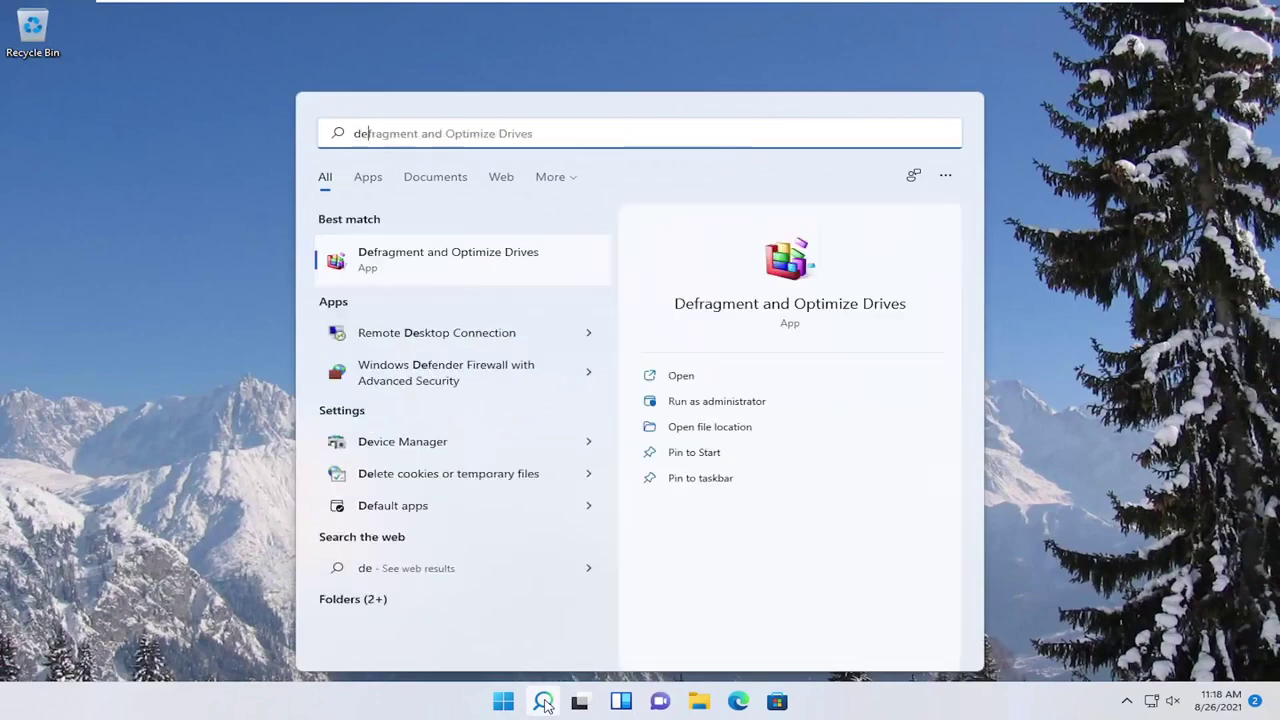
Step: Reopen Device Manager via 'device ma' search and expand Universal Serial Bus controllers
text(vice ma)
key(Return)
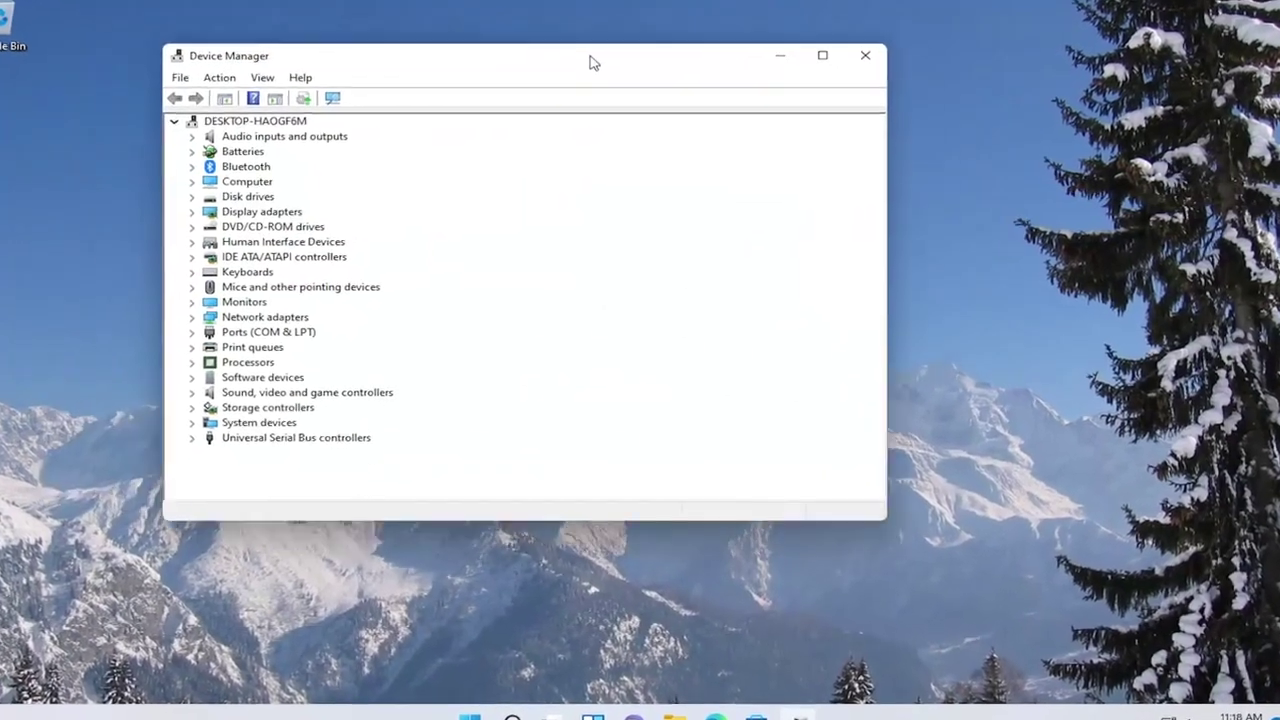
double_click(290, 437)
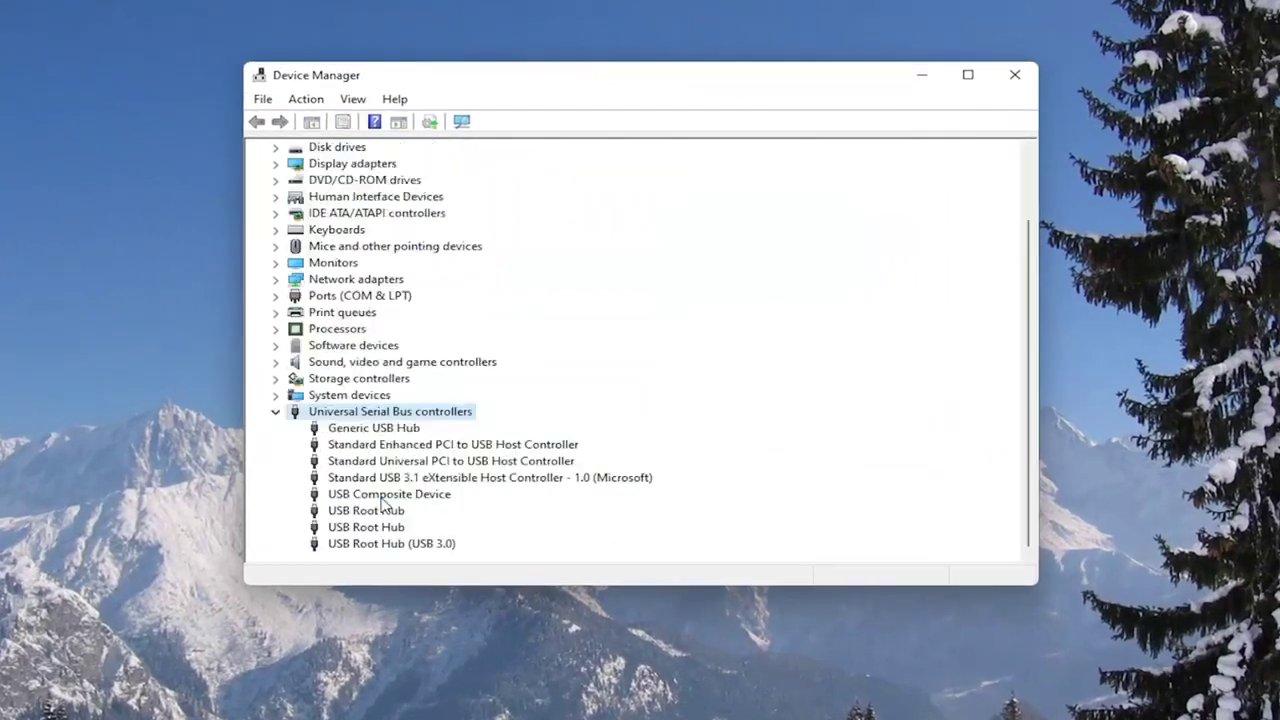
Step: Reinstall the USB Root Hub driver manually from the compatible driver list
right_click(366, 513)
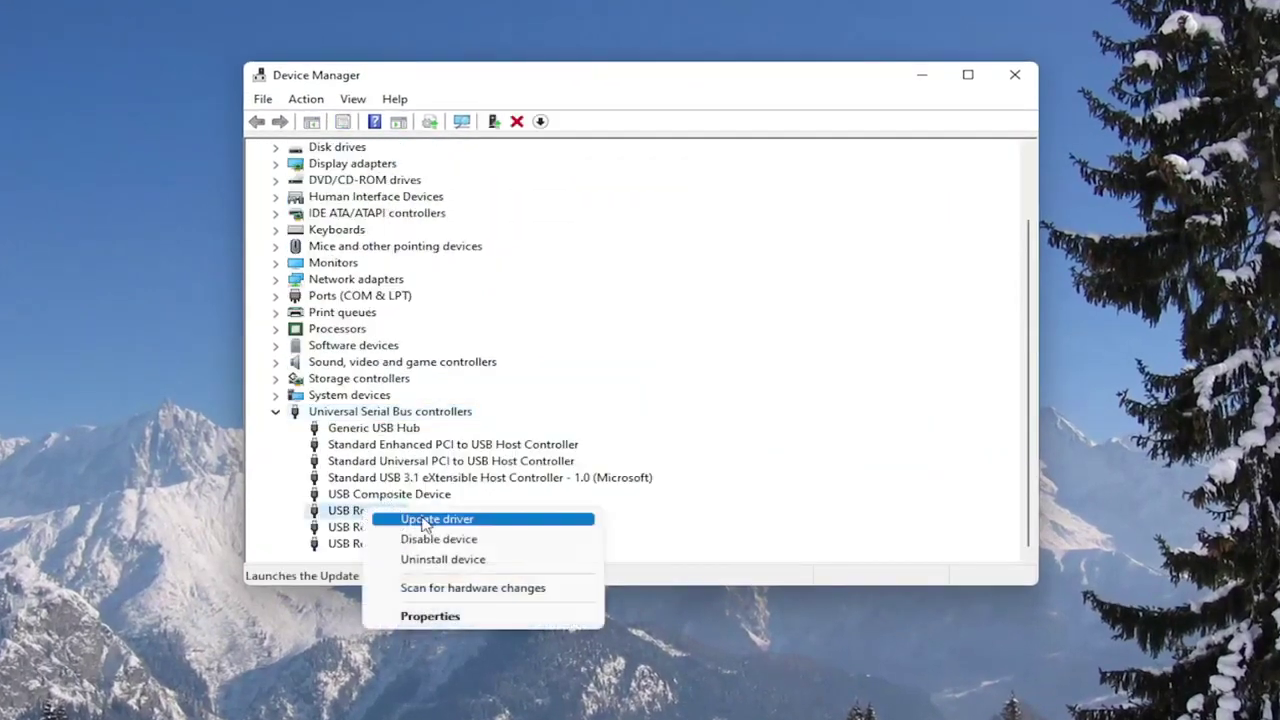
click(425, 520)
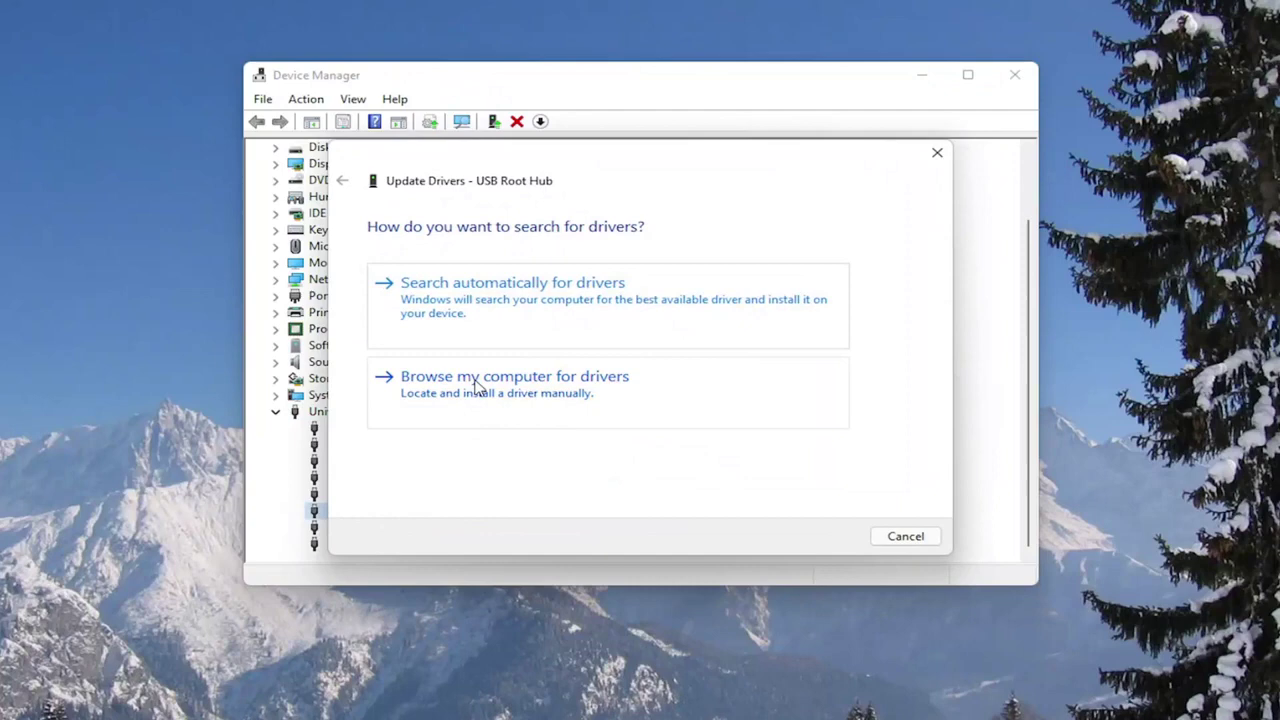
click(476, 388)
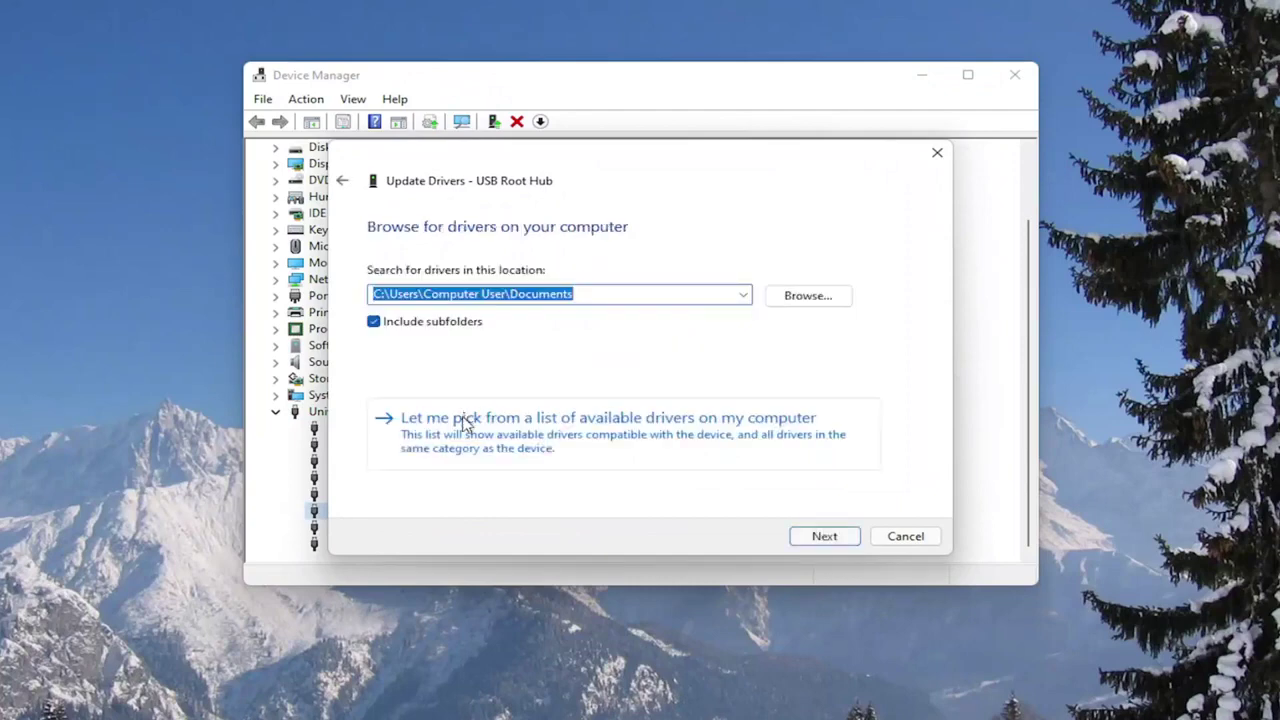
click(610, 420)
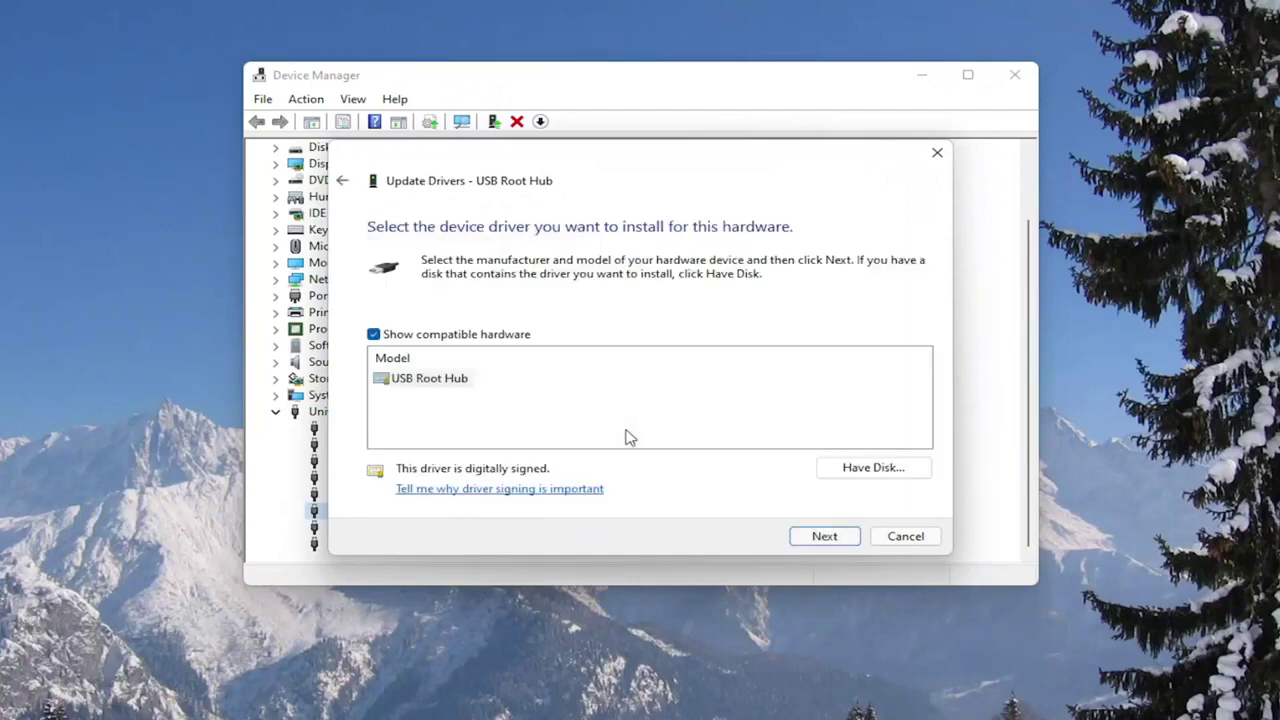
click(840, 534)
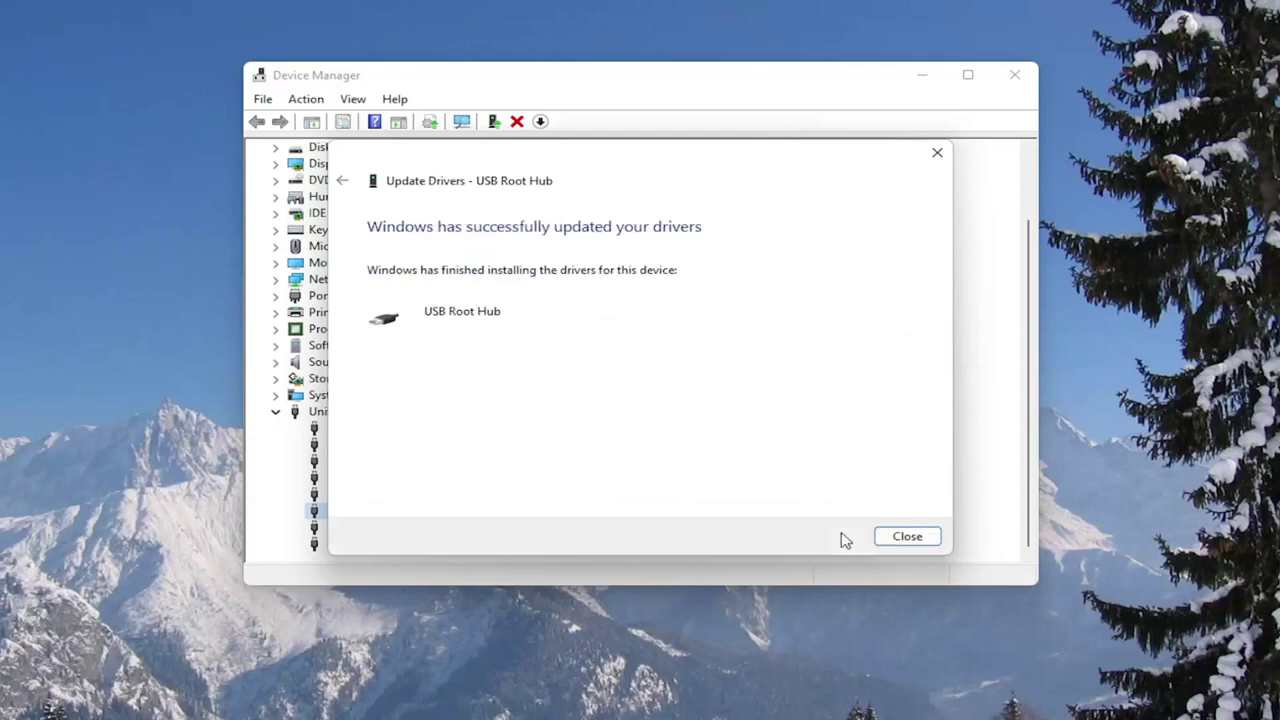
click(907, 536)
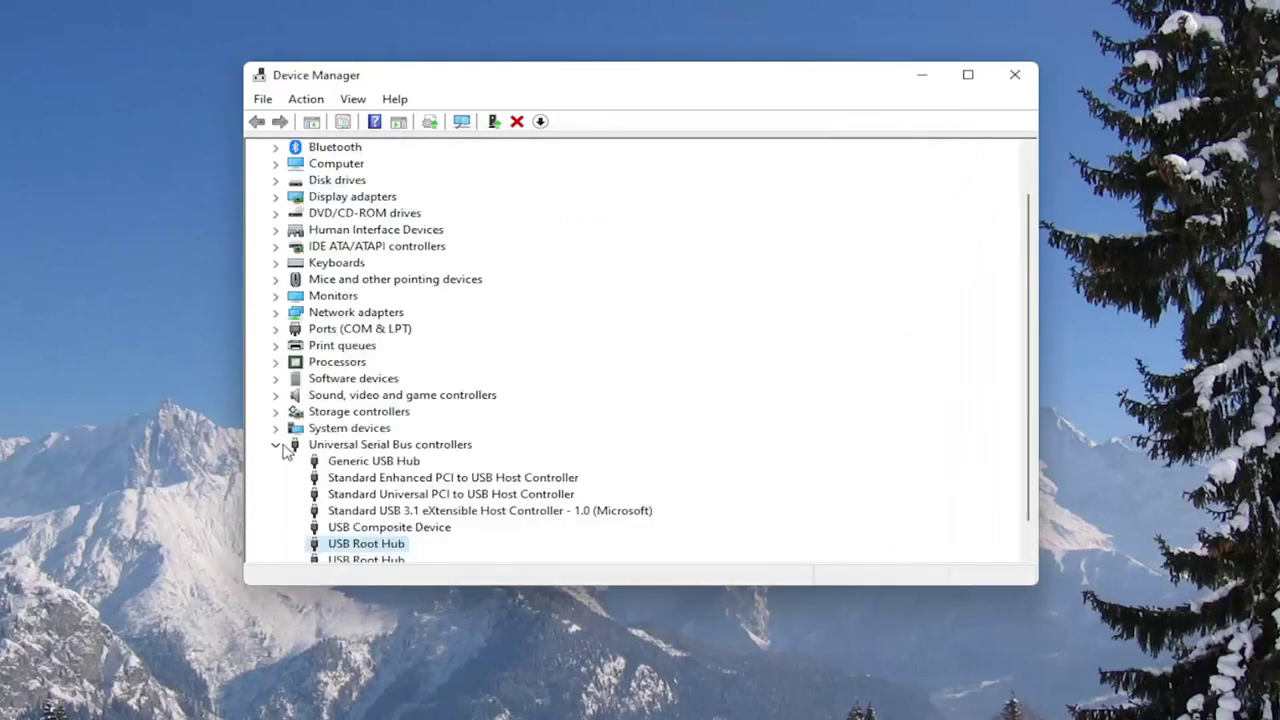